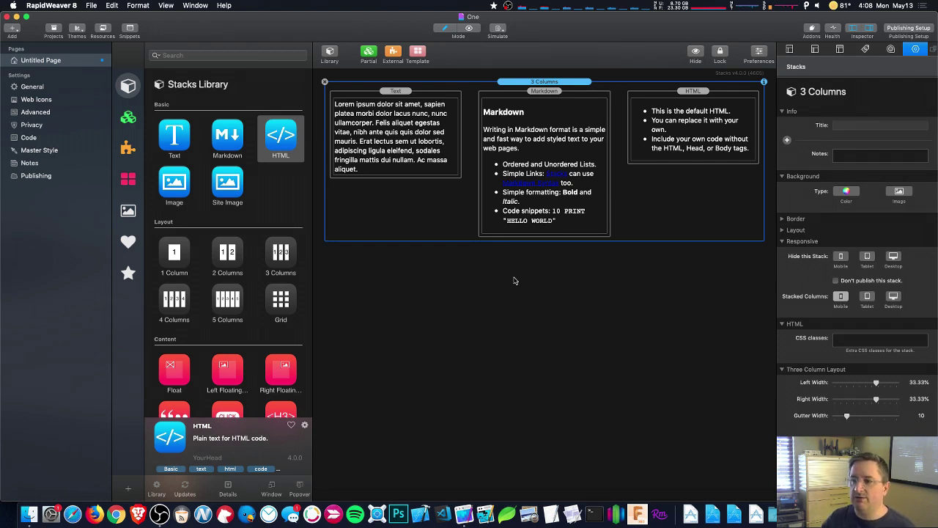
Move the Text, Markdown and HTML stacks out of the columns to sit full-width below the 3 Columns stack
{"action": "left_click", "coordinate": [377, 131]}
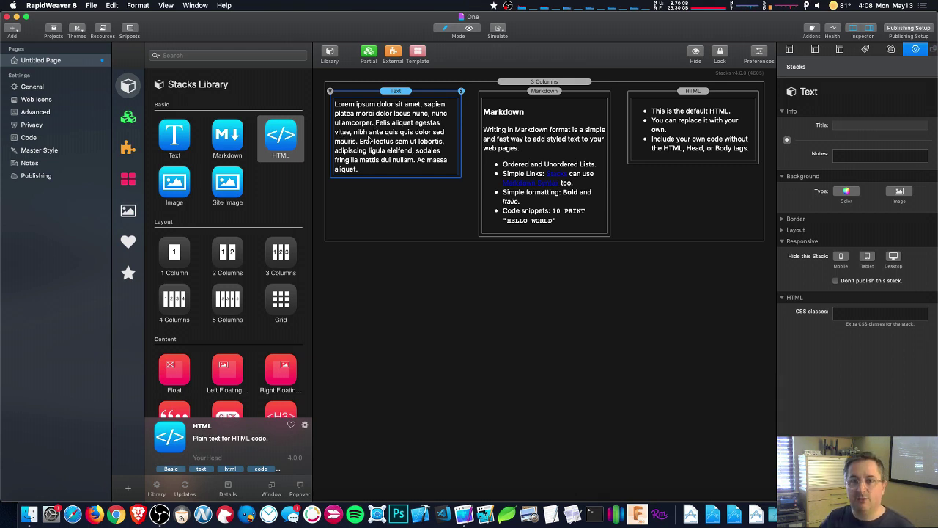
{"action": "left_click", "coordinate": [552, 145], "text": "shift"}
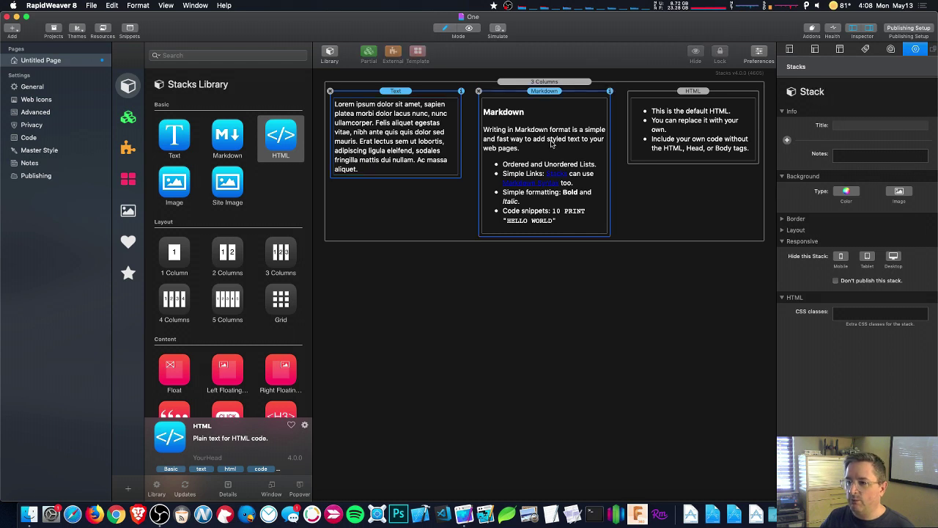
{"action": "left_click", "coordinate": [662, 139], "text": "shift"}
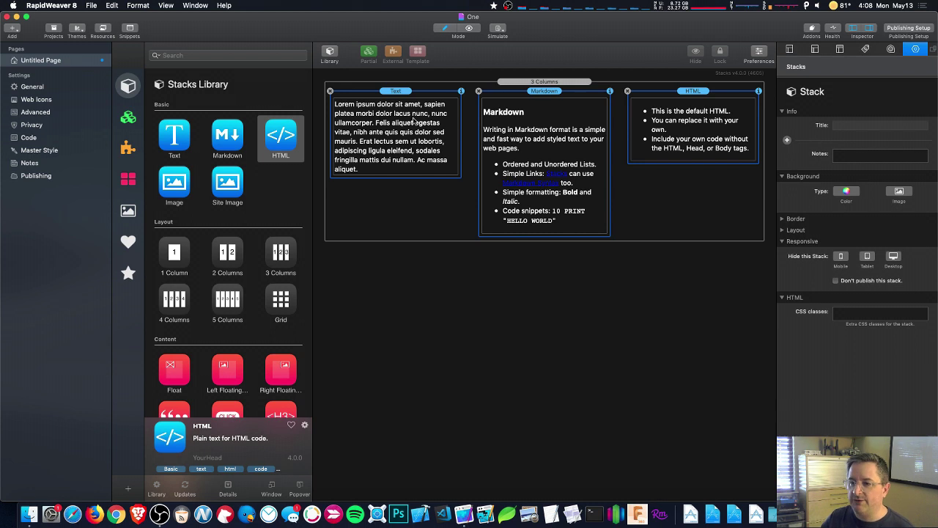
{"action": "left_click_drag", "start_coordinate": [415, 120], "coordinate": [485, 271]}
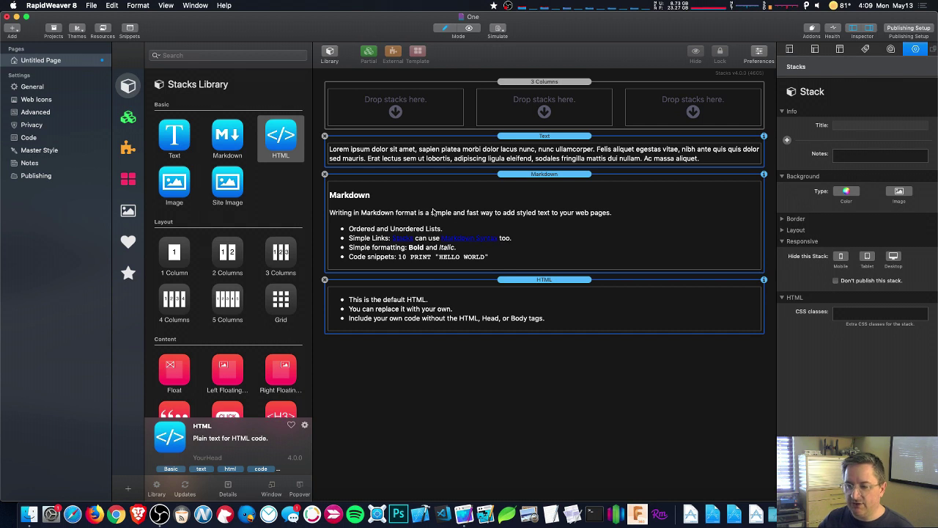
Copy the Text, Markdown and HTML stacks into each of the three empty columns
{"action": "left_click_drag", "start_coordinate": [390, 154], "coordinate": [417, 108]}
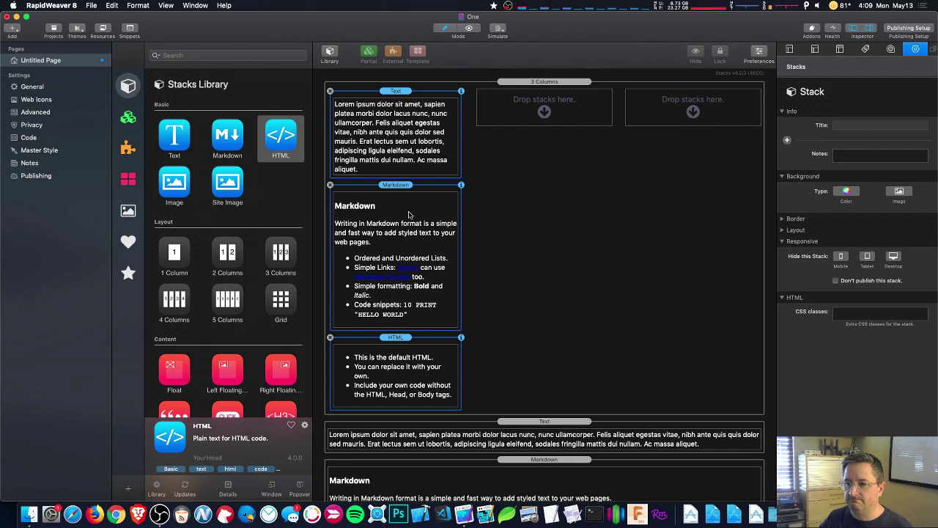
{"action": "scroll", "coordinate": [409, 215], "scroll_direction": "down", "scroll_amount": 3}
{"action": "left_click", "coordinate": [456, 320]}
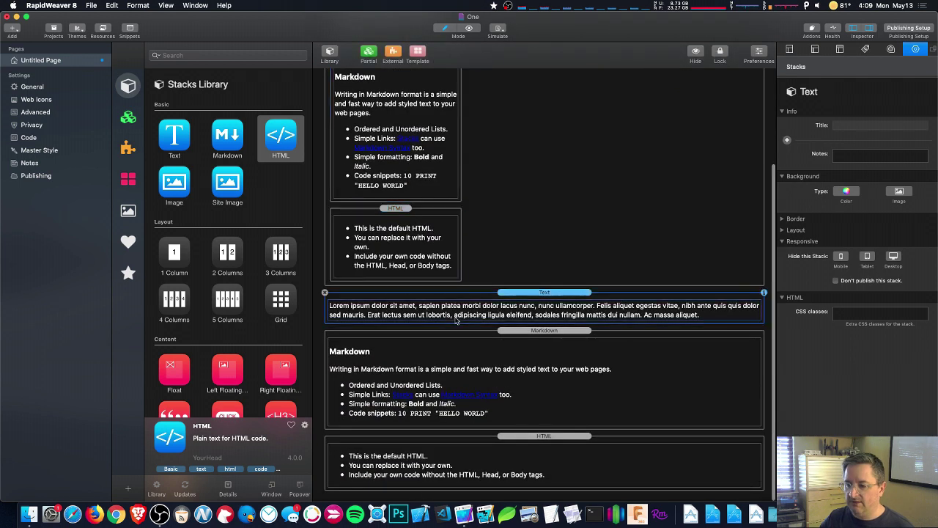
{"action": "left_click", "coordinate": [469, 386], "text": "shift"}
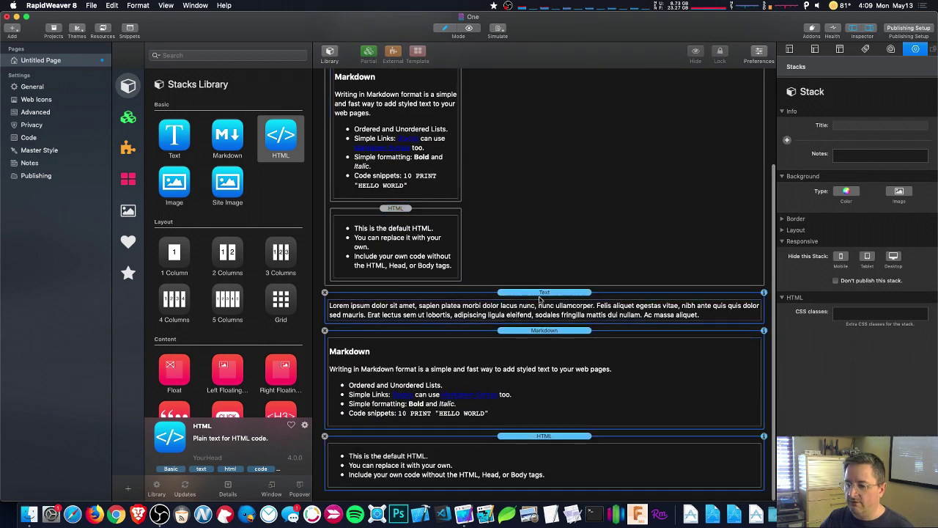
{"action": "scroll", "coordinate": [539, 300], "scroll_direction": "up", "scroll_amount": 3}
{"action": "left_click_drag", "start_coordinate": [527, 441], "coordinate": [692, 132]}
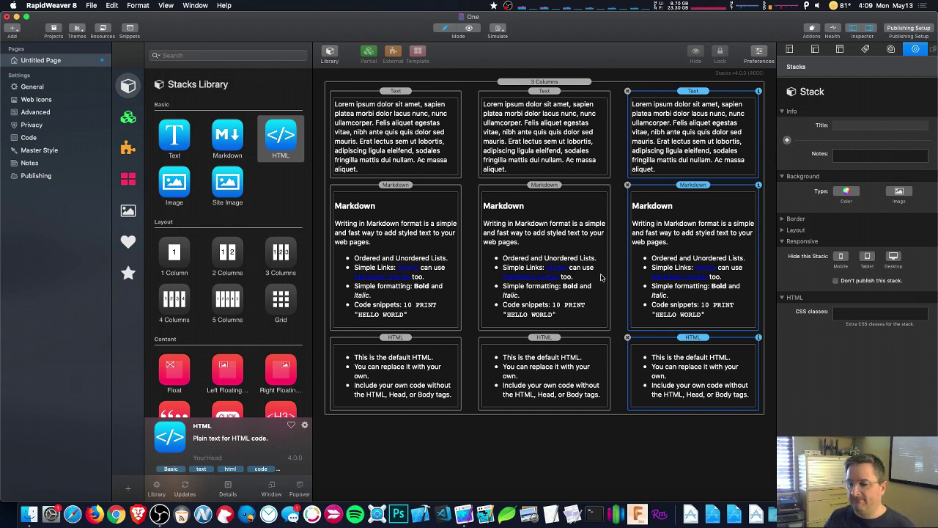
Select all nine Text, Markdown and HTML stacks across the three columns
{"action": "left_click", "coordinate": [555, 355], "text": "shift"}
{"action": "left_click", "coordinate": [566, 237], "text": "shift"}
{"action": "left_click", "coordinate": [563, 147], "text": "shift"}
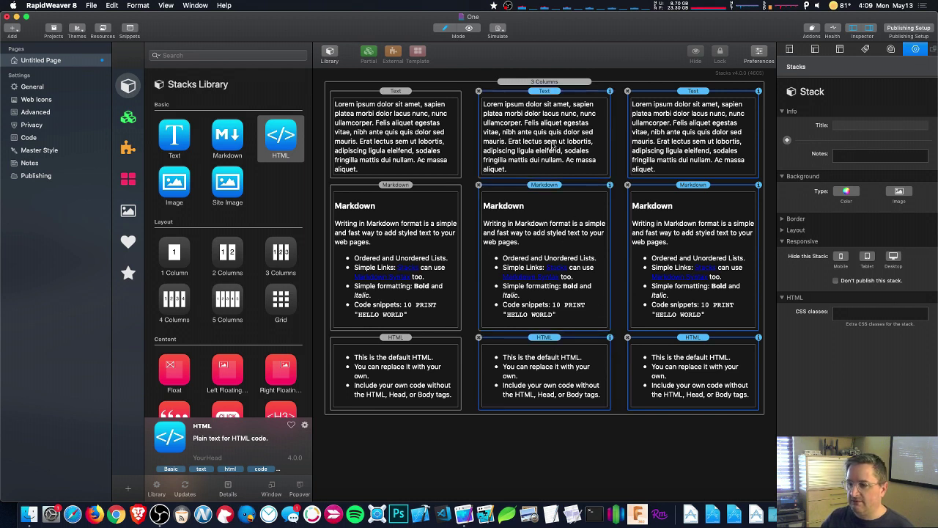
{"action": "left_click", "coordinate": [433, 143], "text": "shift"}
{"action": "left_click", "coordinate": [432, 202], "text": "shift"}
{"action": "left_click", "coordinate": [431, 364], "text": "shift"}
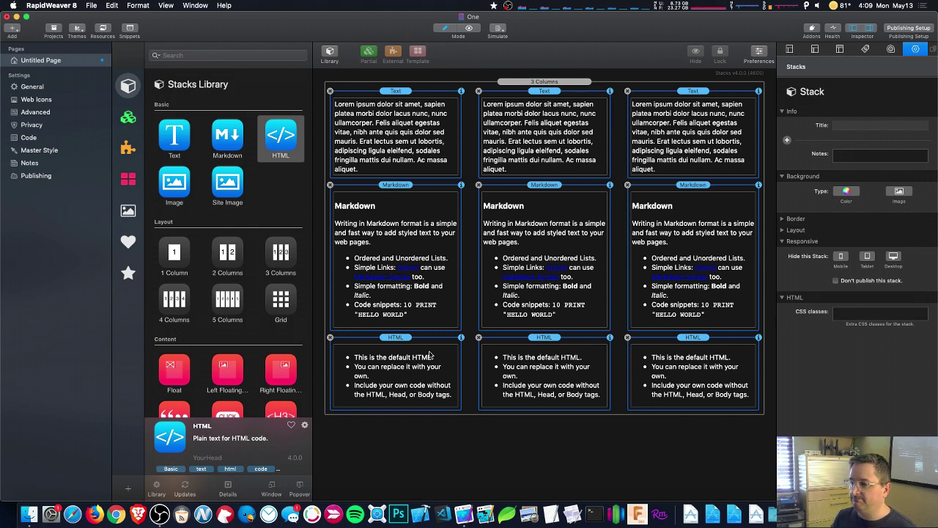
Give the selected stacks a 10px Sky blue border with 10px rounded corners
{"action": "left_click", "coordinate": [783, 219]}
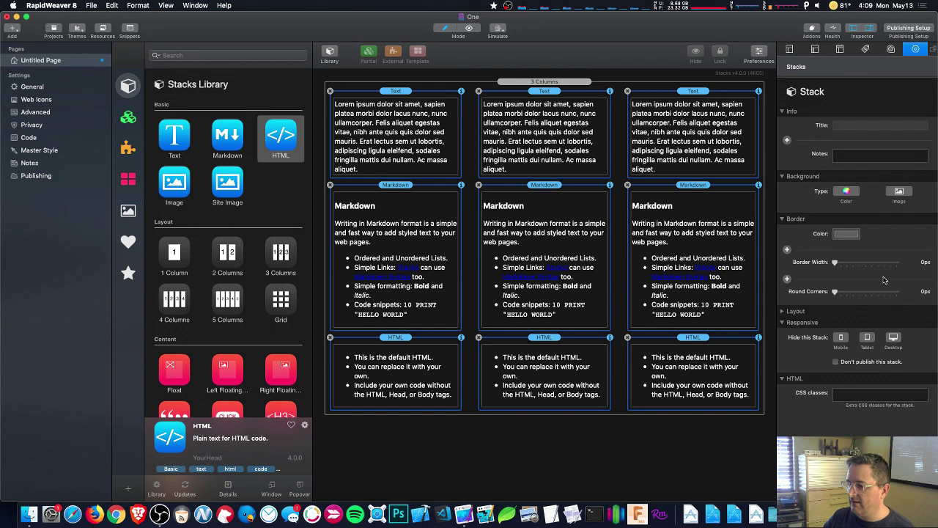
{"action": "left_click_drag", "start_coordinate": [835, 262], "coordinate": [897, 262]}
{"action": "left_click_drag", "start_coordinate": [834, 292], "coordinate": [900, 291]}
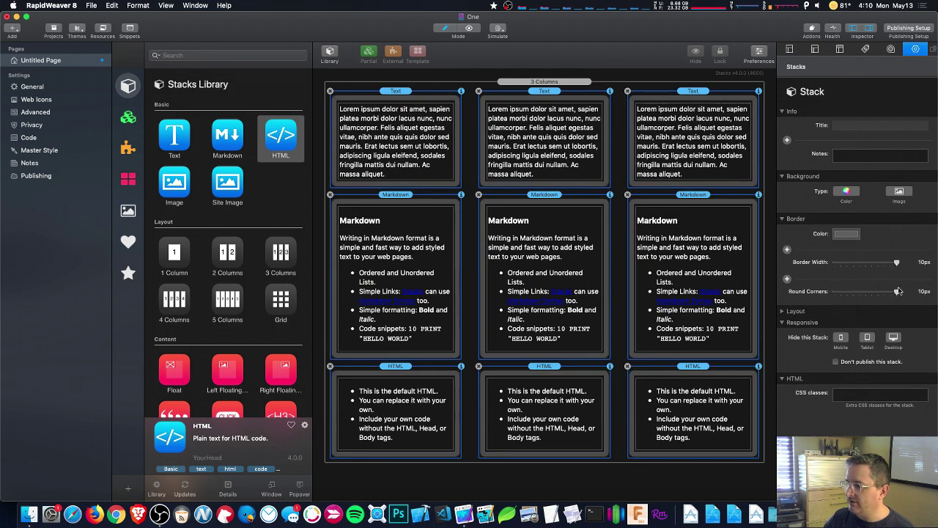
{"action": "left_click", "coordinate": [846, 234]}
{"action": "left_click", "coordinate": [884, 401]}
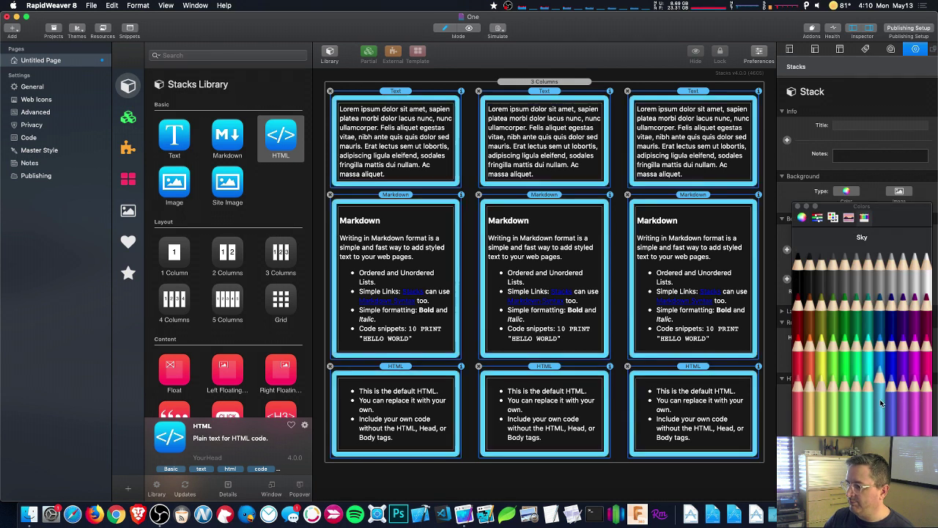
{"action": "left_click", "coordinate": [797, 207]}
{"action": "left_click", "coordinate": [646, 475]}
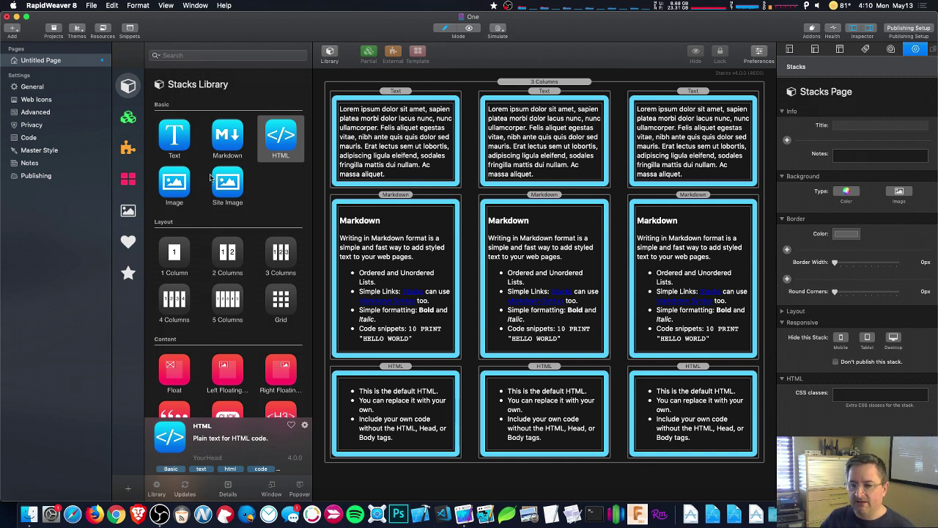
Add a 2 Columns stack above the grid and copy a blue-bordered Text stack into its columns
{"action": "left_click_drag", "start_coordinate": [228, 253], "coordinate": [460, 88]}
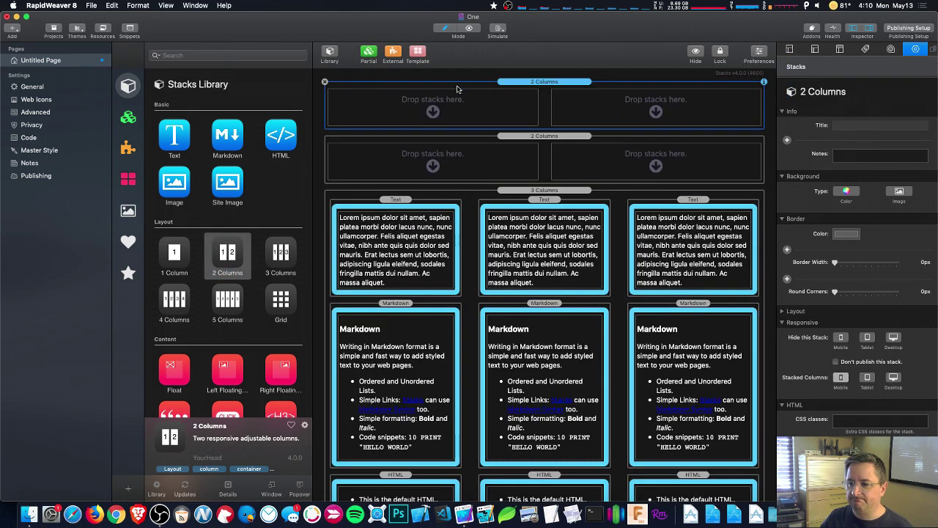
{"action": "left_click", "coordinate": [394, 251]}
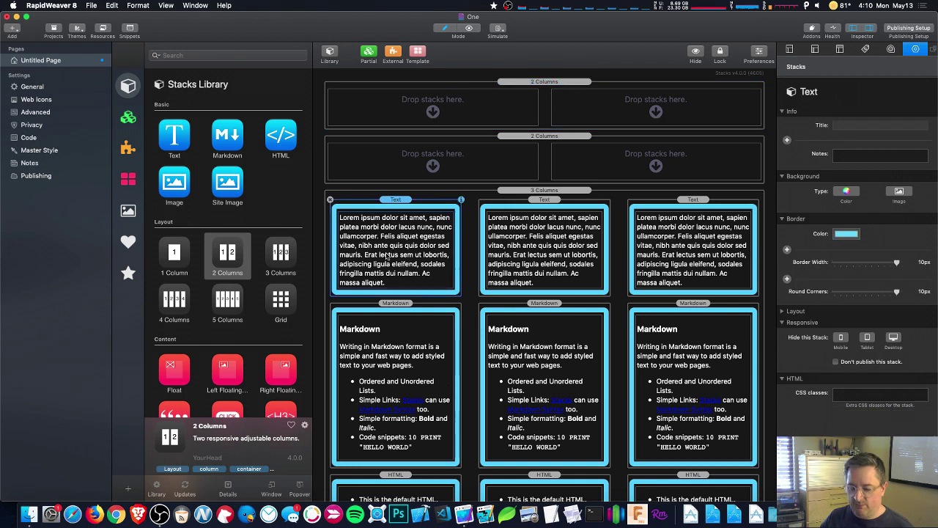
{"action": "left_click_drag", "start_coordinate": [392, 255], "coordinate": [479, 122]}
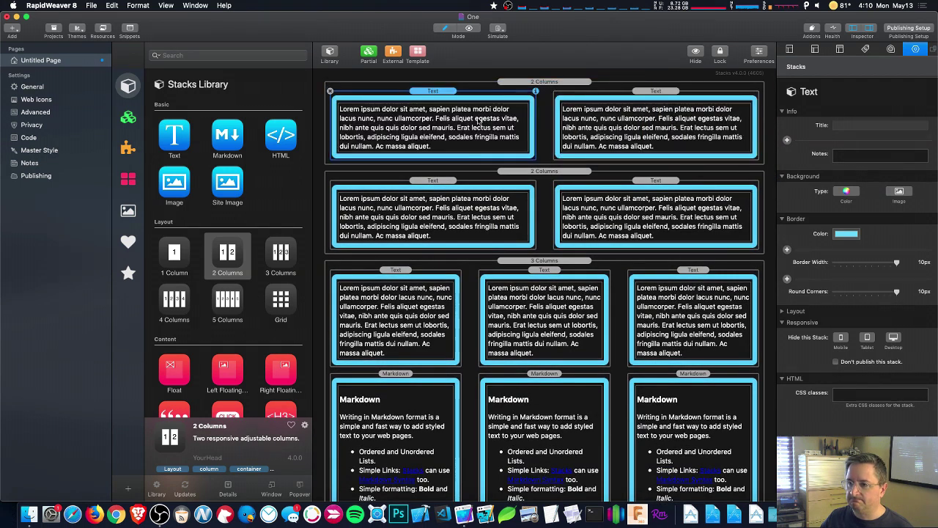
{"action": "left_click", "coordinate": [538, 83]}
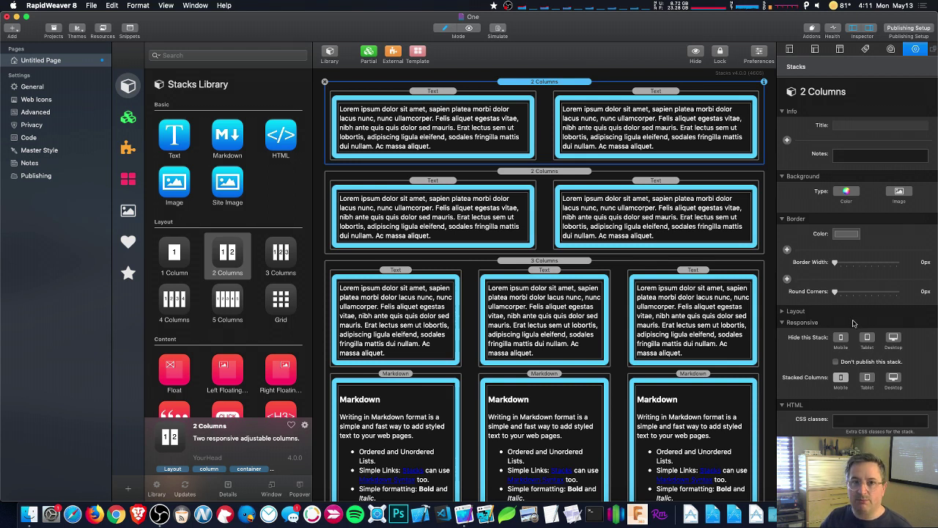
Set both 2 Columns stacks to a 41.33% split with gutter width 16
{"action": "left_click", "coordinate": [783, 219]}
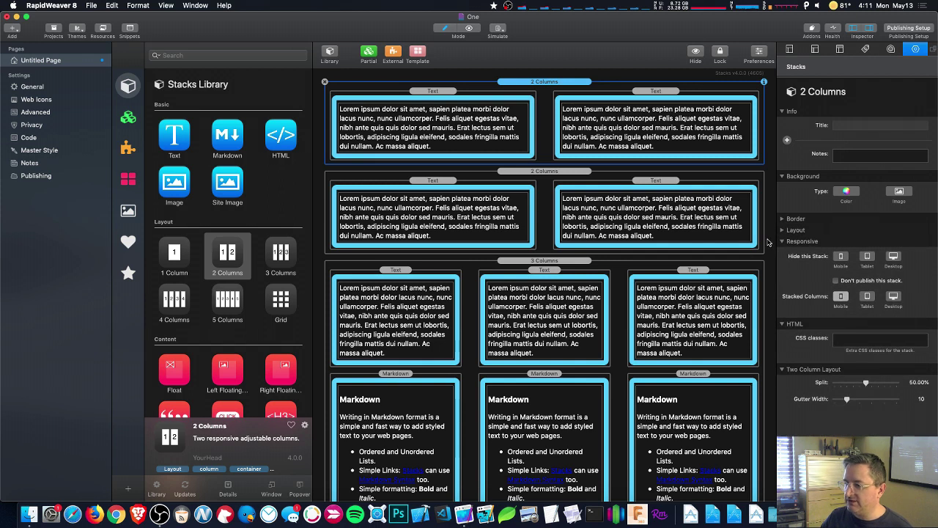
{"action": "left_click", "coordinate": [782, 242]}
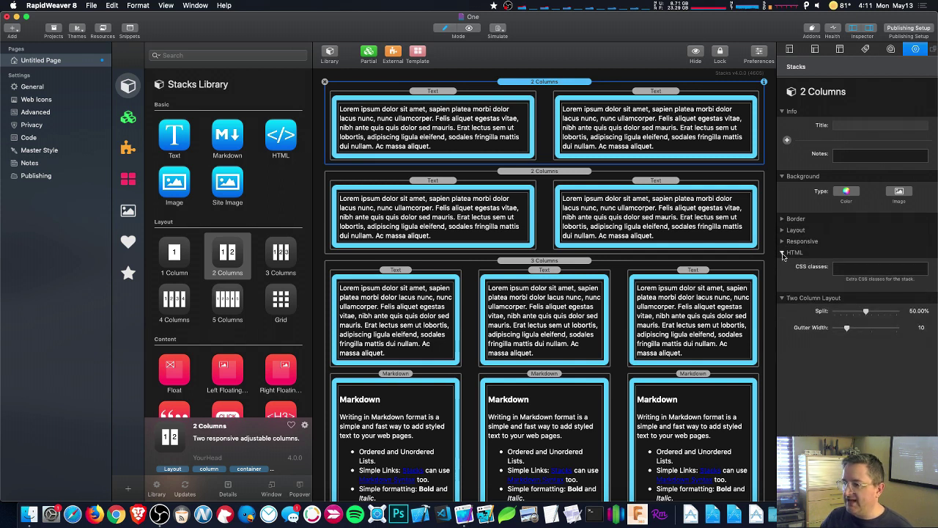
{"action": "left_click", "coordinate": [782, 252]}
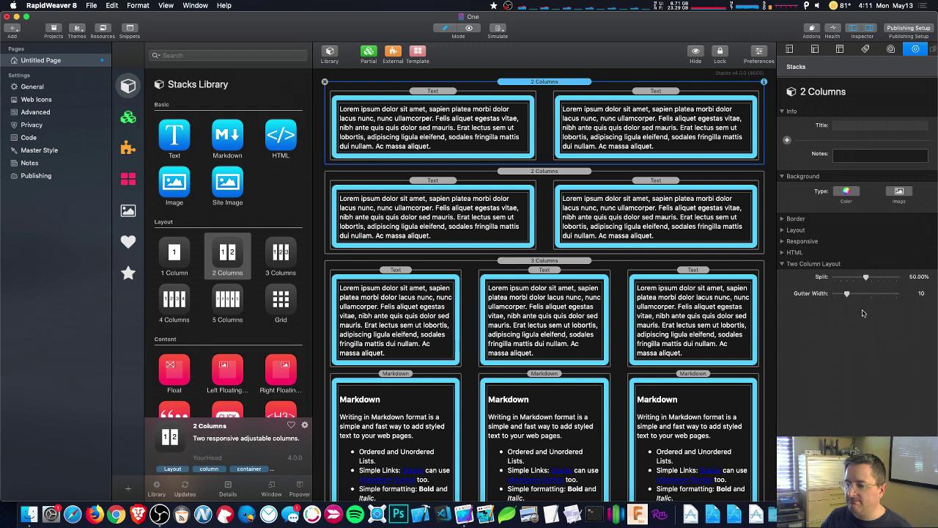
{"action": "left_click", "coordinate": [546, 183]}
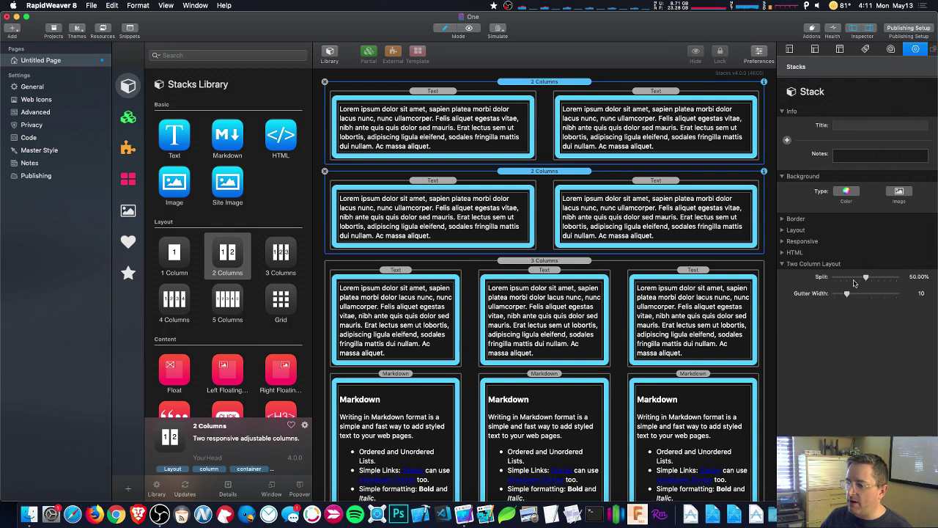
{"action": "mouse_move", "coordinate": [867, 279]}
{"action": "left_mouse_down"}
{"action": "mouse_move", "coordinate": [857, 278]}
{"action": "mouse_move", "coordinate": [857, 294]}
{"action": "mouse_move", "coordinate": [869, 293]}
{"action": "mouse_move", "coordinate": [833, 293]}
{"action": "mouse_move", "coordinate": [856, 291]}
{"action": "left_mouse_up"}
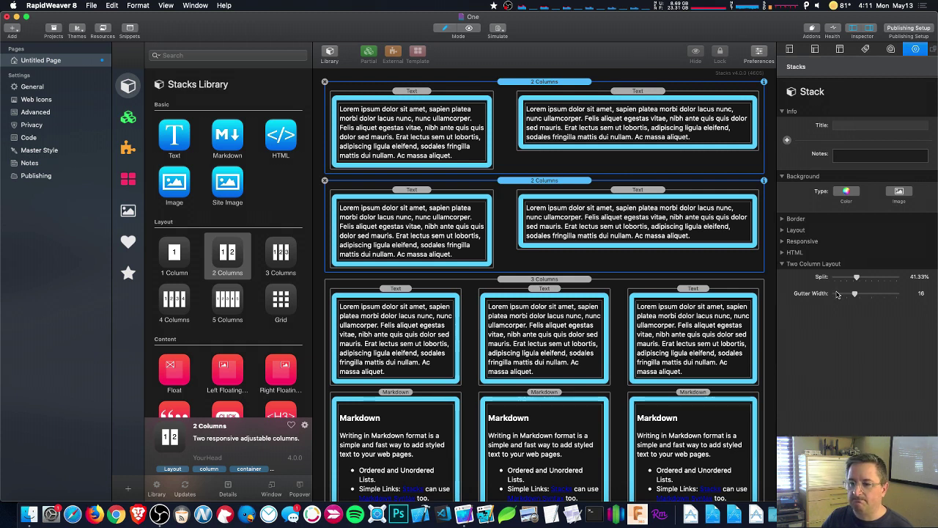
{"action": "left_click", "coordinate": [515, 86]}
{"action": "left_click", "coordinate": [536, 108]}
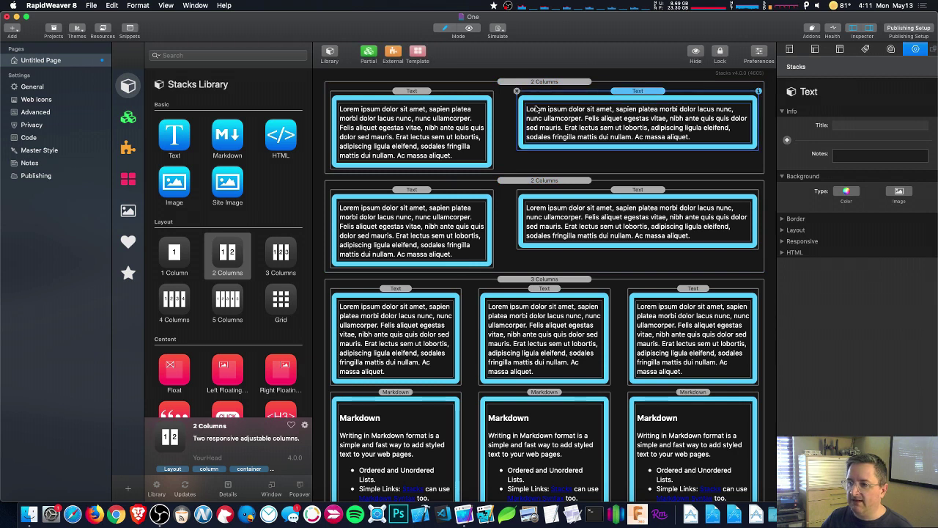
{"action": "left_click", "coordinate": [514, 182]}
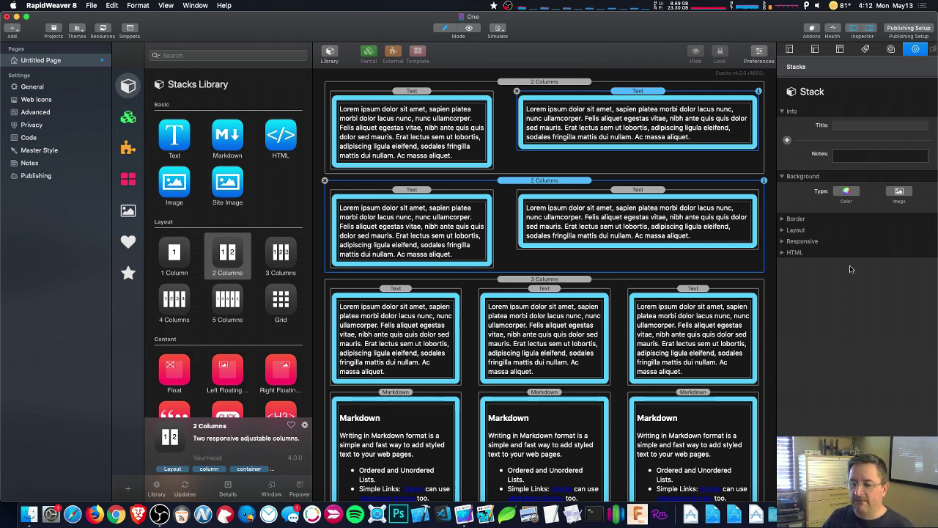
Turn Render Markdown off and back on for the three Markdown stacks
{"action": "scroll", "coordinate": [415, 278], "scroll_direction": "down", "scroll_amount": 5}
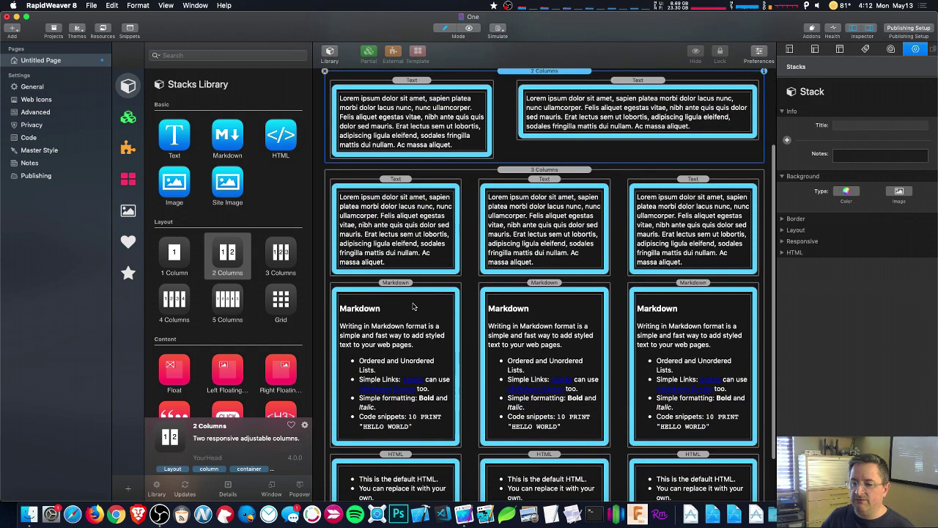
{"action": "left_click", "coordinate": [413, 307]}
{"action": "left_click", "coordinate": [530, 300], "text": "shift"}
{"action": "left_click", "coordinate": [652, 297], "text": "shift"}
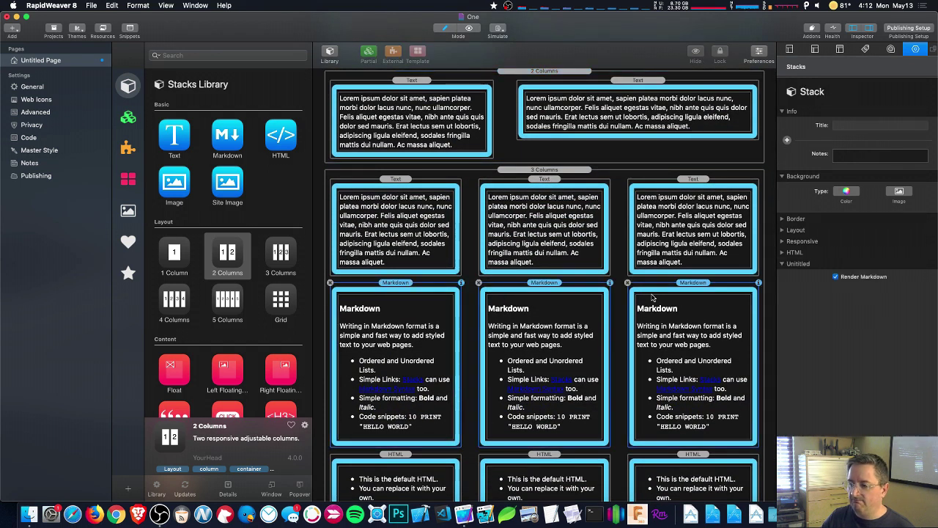
{"action": "left_click", "coordinate": [835, 277]}
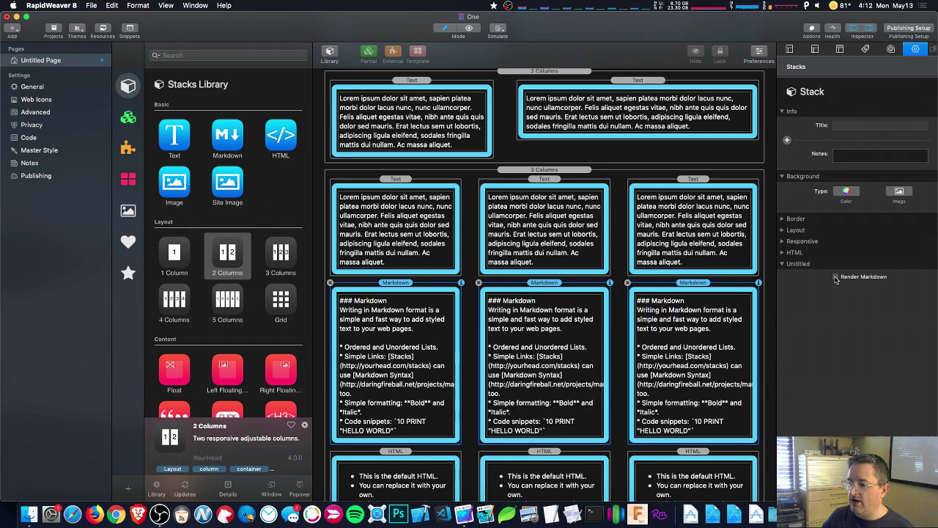
{"action": "left_click", "coordinate": [835, 277]}
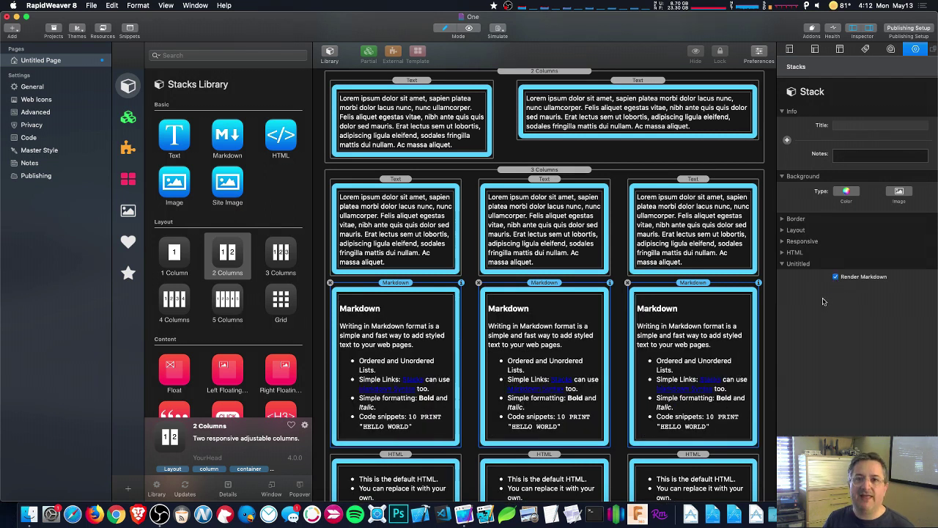